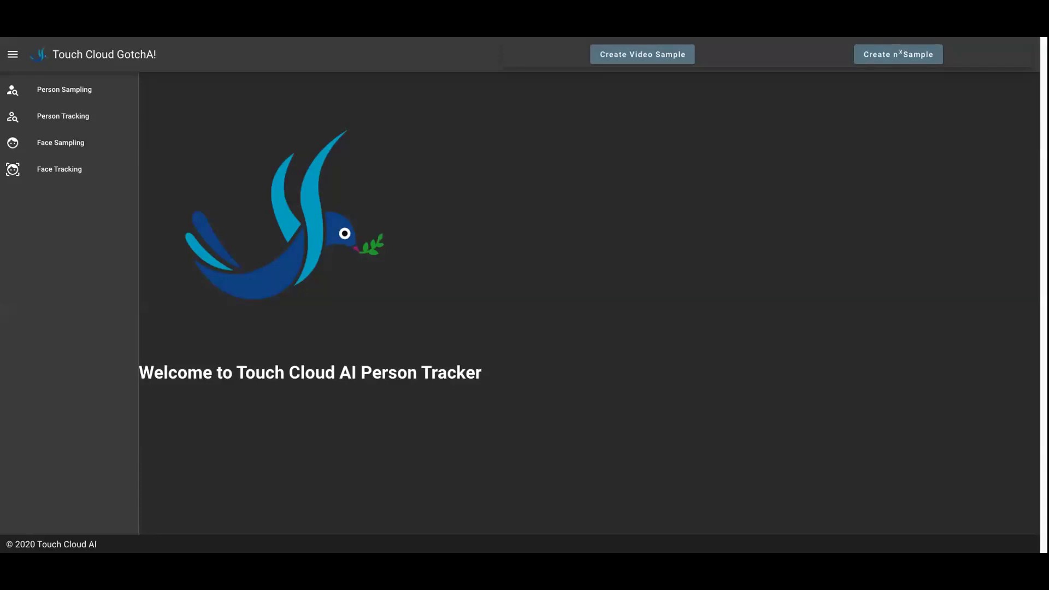
Step: Load mask_sampling.mp4 as the video file of a new video sample and close the form without starting the sampling
{"action": "left_click", "coordinate": [637, 65]}
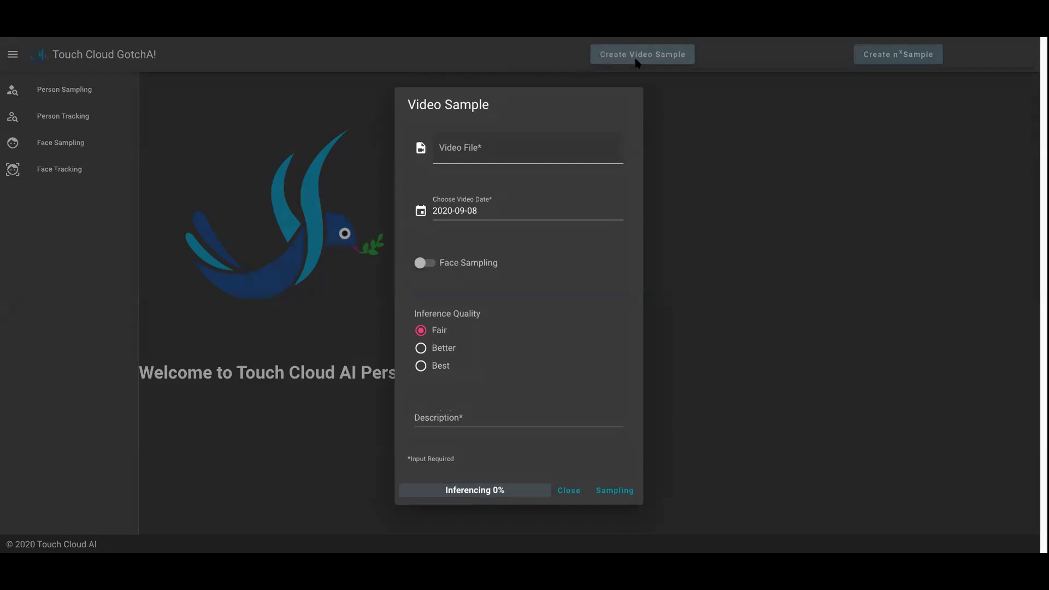
{"action": "left_click", "coordinate": [525, 153]}
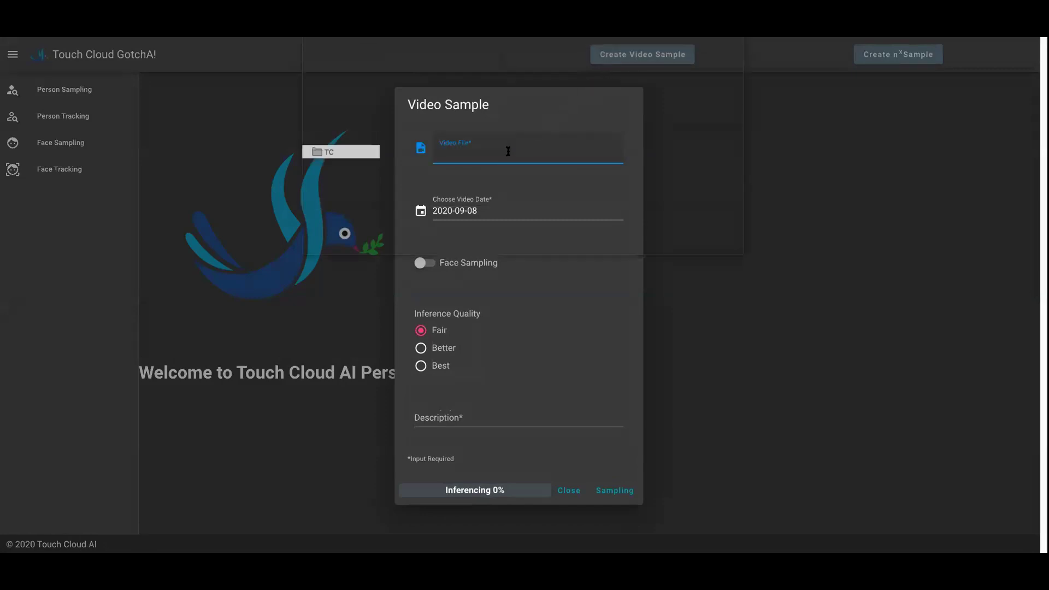
{"action": "scroll", "coordinate": [441, 155], "scroll_direction": "down", "scroll_amount": 5}
{"action": "scroll", "coordinate": [442, 154], "scroll_direction": "down", "scroll_amount": 10}
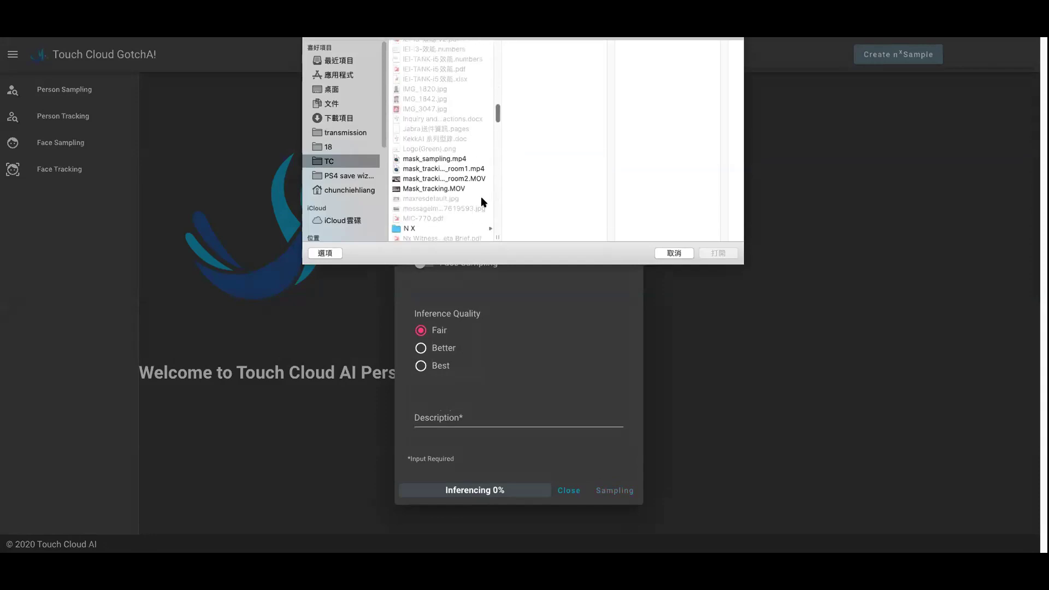
{"action": "left_click", "coordinate": [446, 159]}
{"action": "left_click", "coordinate": [715, 254]}
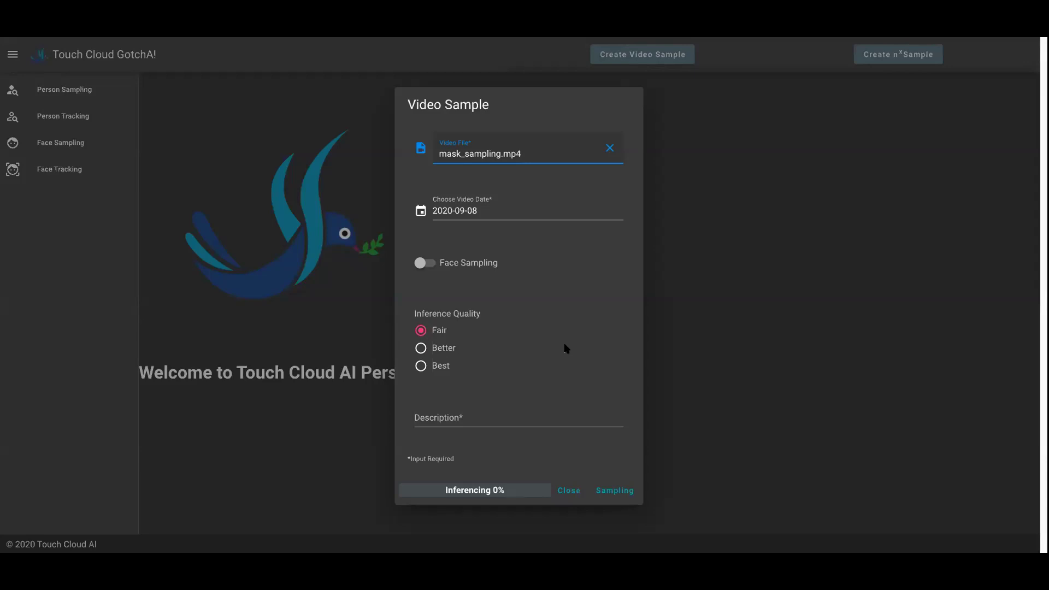
{"action": "left_click", "coordinate": [557, 476]}
{"action": "left_click", "coordinate": [567, 492]}
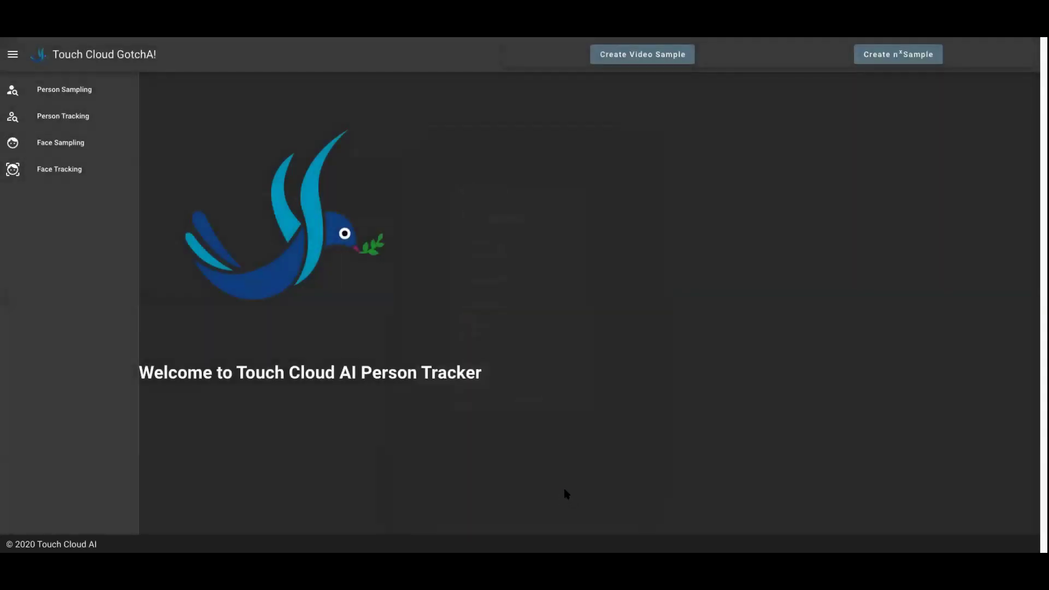
Step: Open the VideoSampling_0902 results in Person Sampling and look through the sampled persons
{"action": "left_click", "coordinate": [64, 92]}
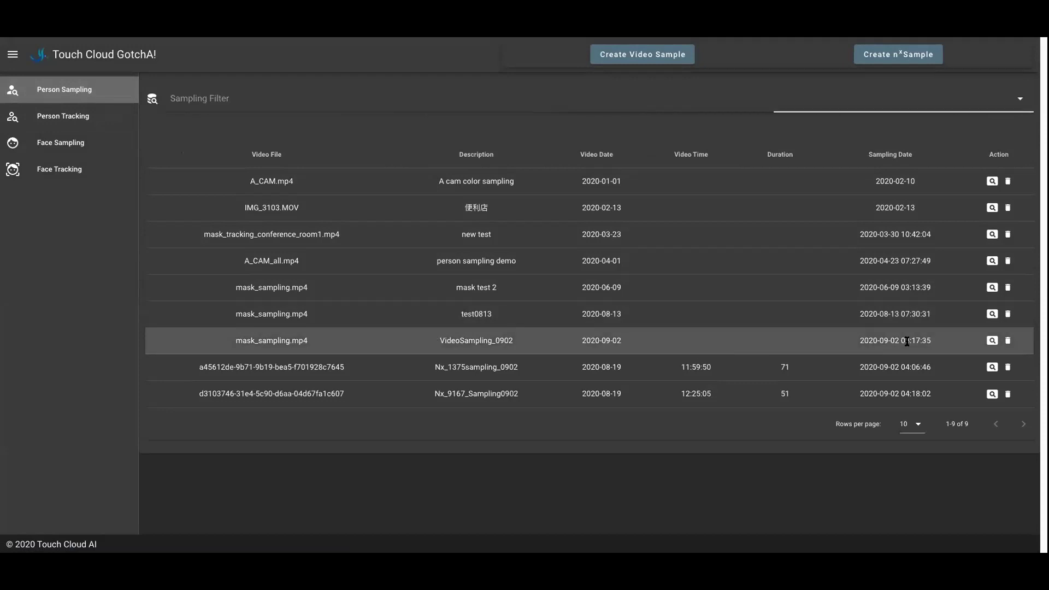
{"action": "left_click", "coordinate": [991, 342]}
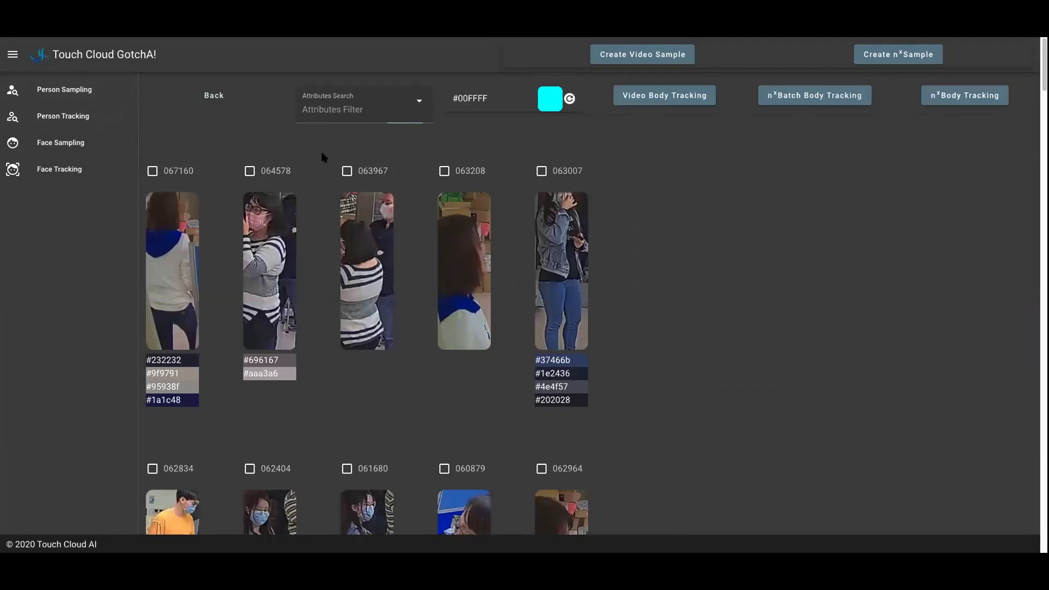
{"action": "scroll", "coordinate": [325, 295], "scroll_direction": "down", "scroll_amount": 2}
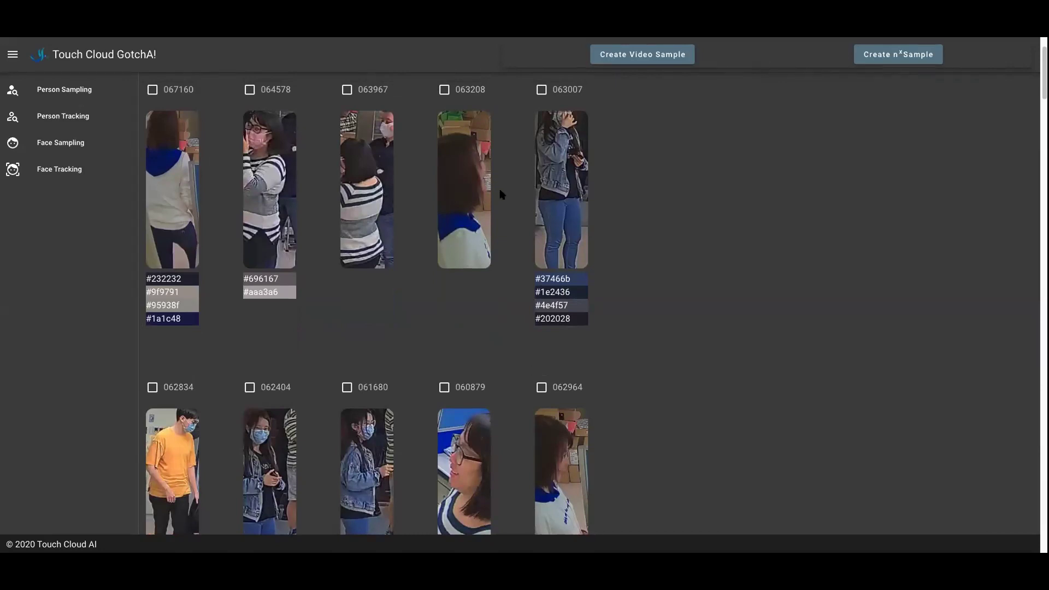
{"action": "scroll", "coordinate": [501, 194], "scroll_direction": "down", "scroll_amount": 13}
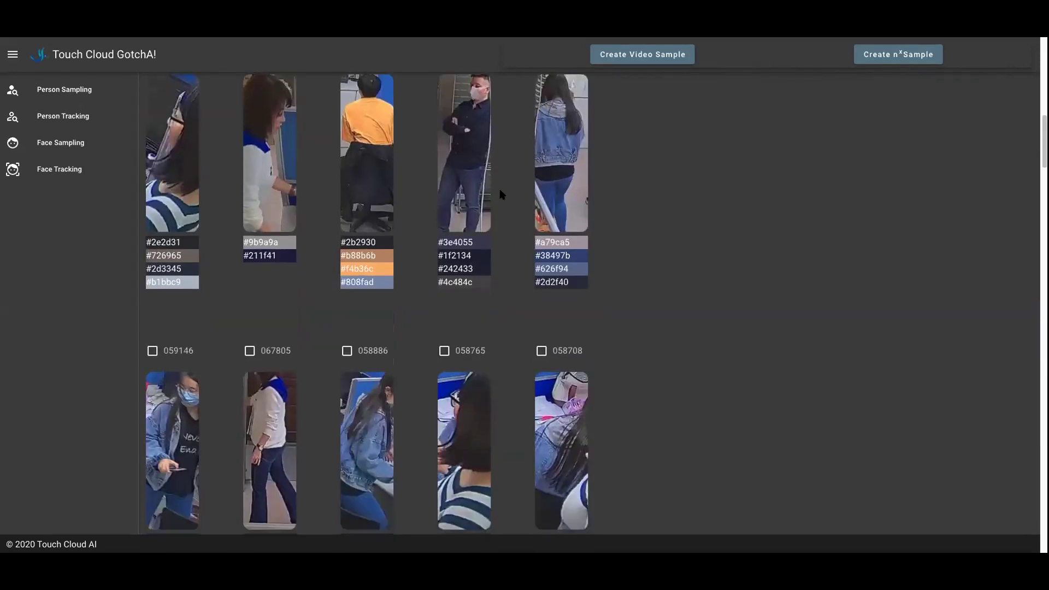
{"action": "scroll", "coordinate": [502, 195], "scroll_direction": "down", "scroll_amount": 20}
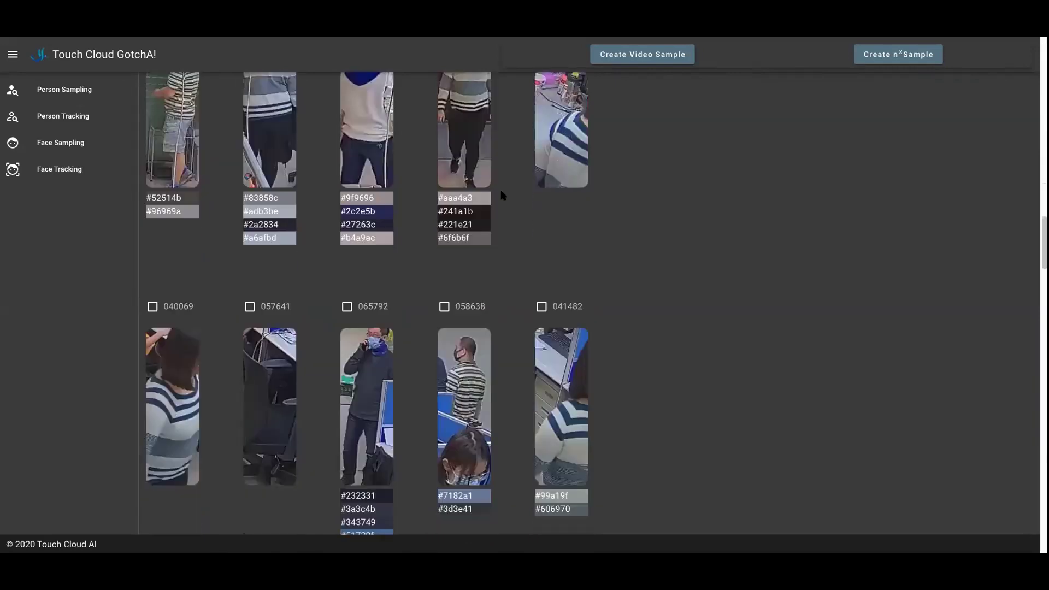
{"action": "scroll", "coordinate": [503, 196], "scroll_direction": "down", "scroll_amount": 20}
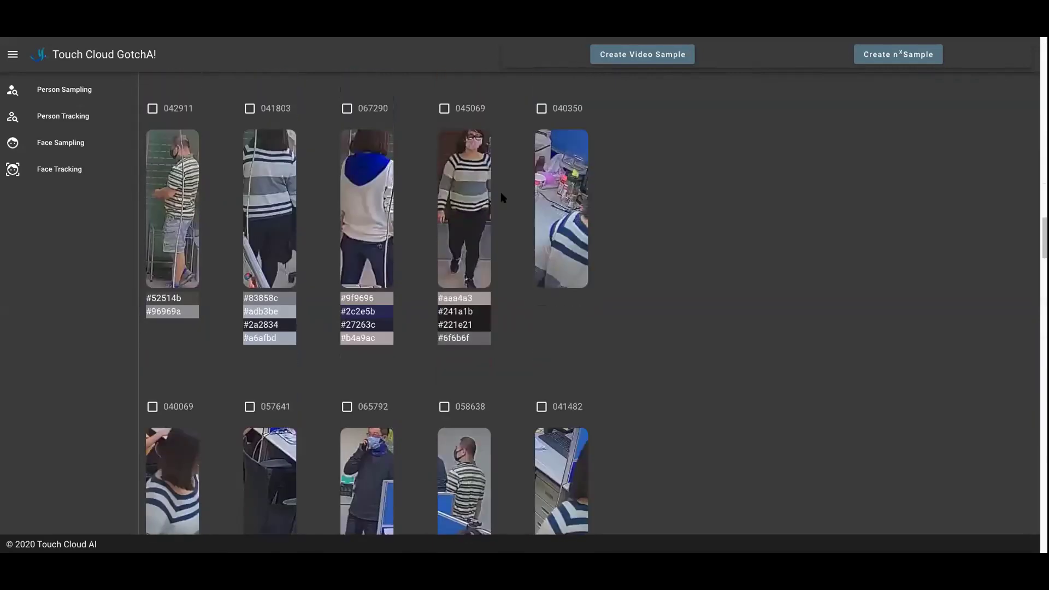
{"action": "scroll", "coordinate": [502, 198], "scroll_direction": "up", "scroll_amount": 3}
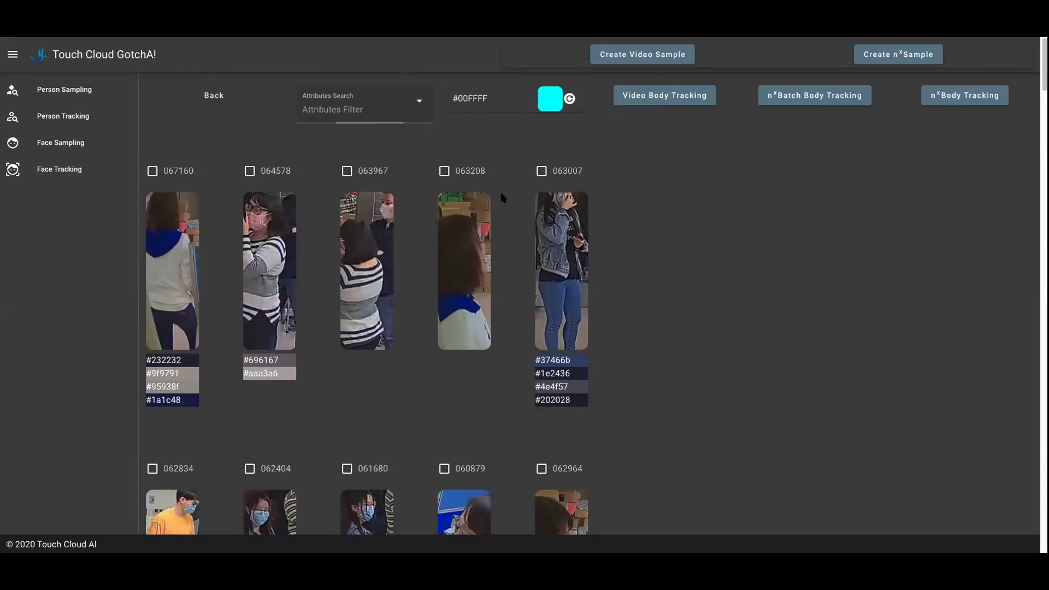
Step: Filter the sampled persons by the attributes Long Sleeve Top and Jeans
{"action": "left_click", "coordinate": [420, 102]}
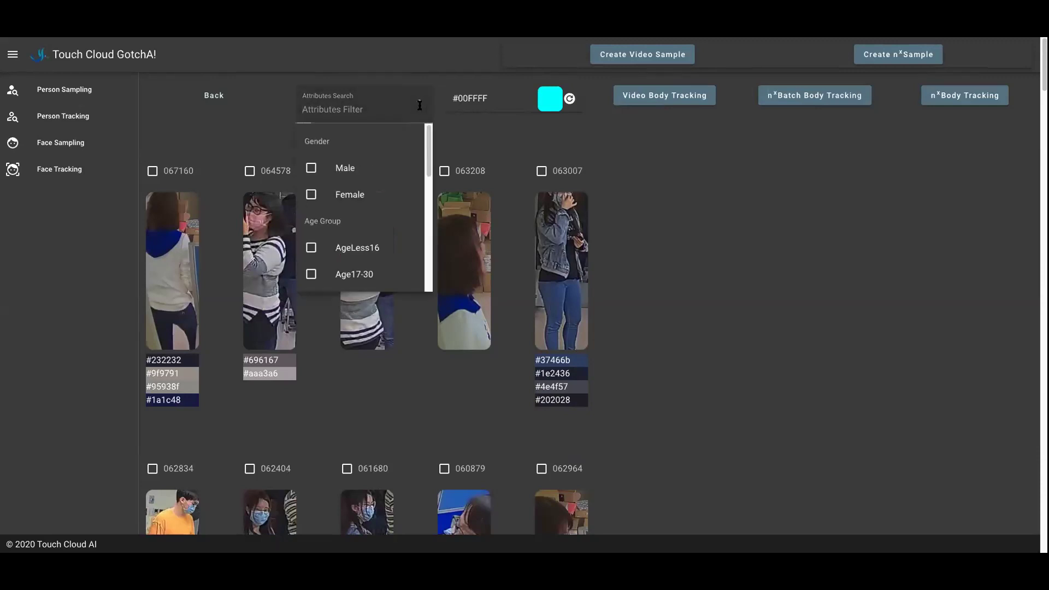
{"action": "left_click_drag", "start_coordinate": [425, 148], "coordinate": [432, 217]}
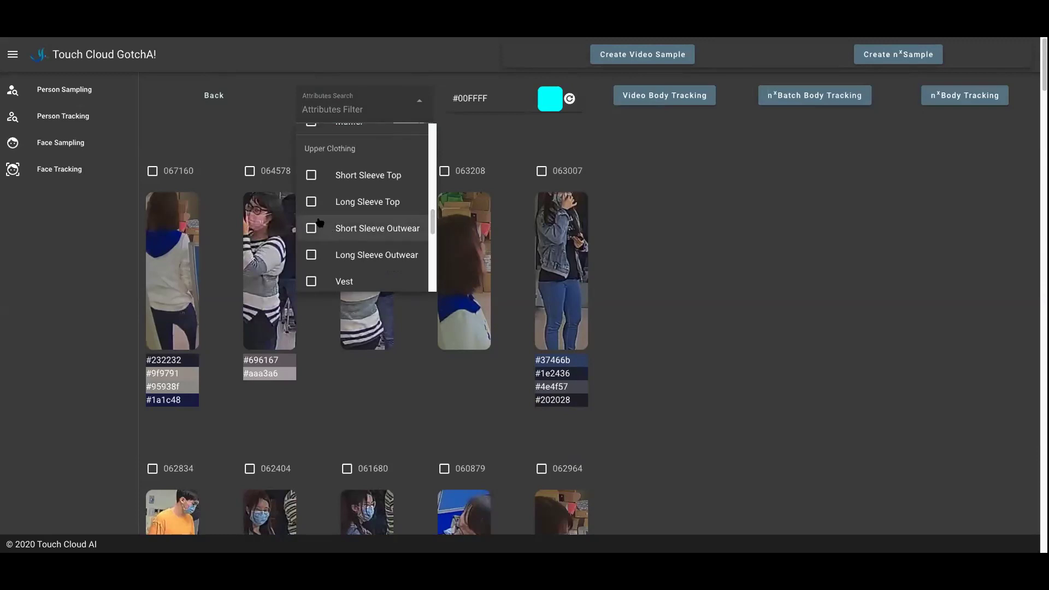
{"action": "left_click", "coordinate": [312, 202]}
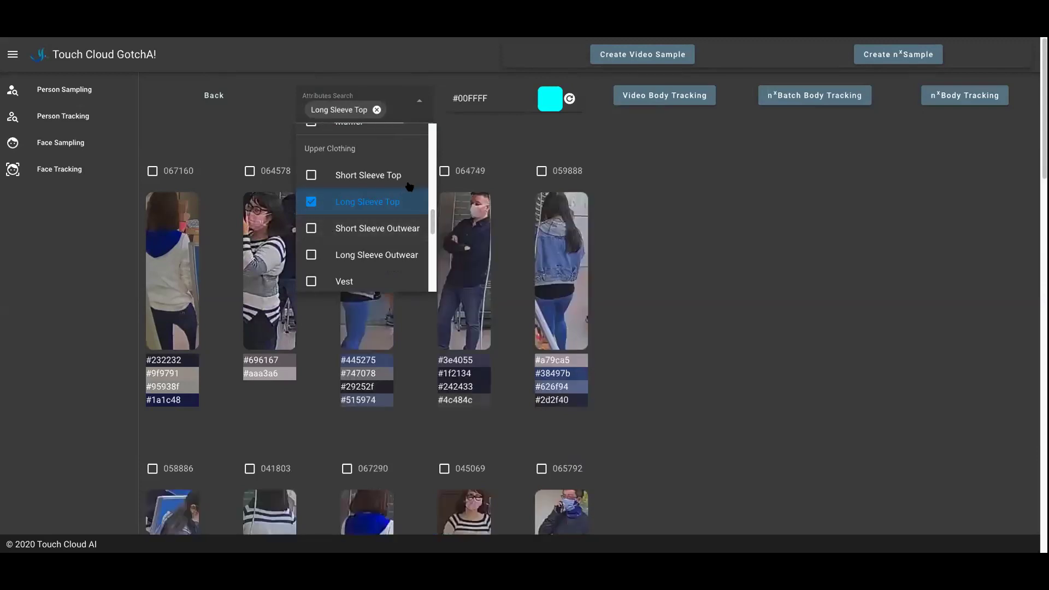
{"action": "left_click_drag", "start_coordinate": [432, 222], "coordinate": [436, 271]}
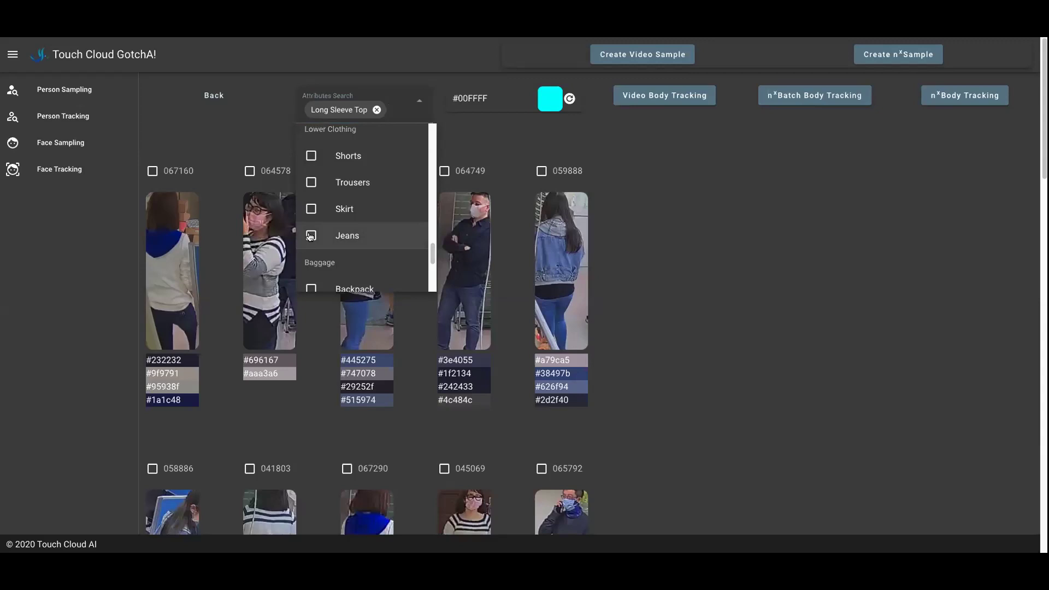
{"action": "left_click", "coordinate": [311, 236]}
{"action": "left_click", "coordinate": [572, 221]}
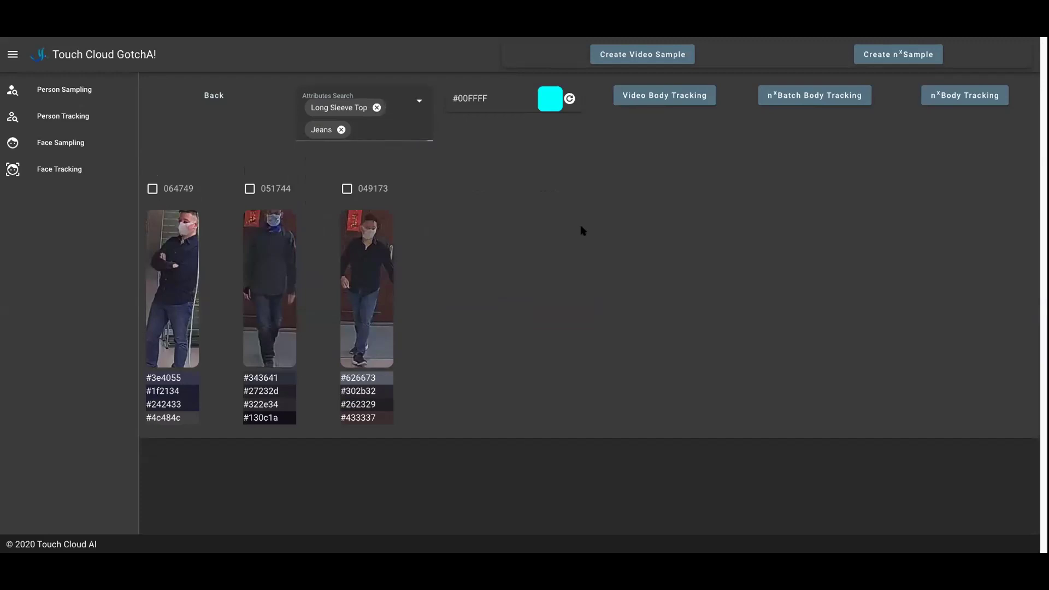
Step: Remove the Long Sleeve Top and Jeans attributes from the person filter
{"action": "left_click", "coordinate": [376, 109]}
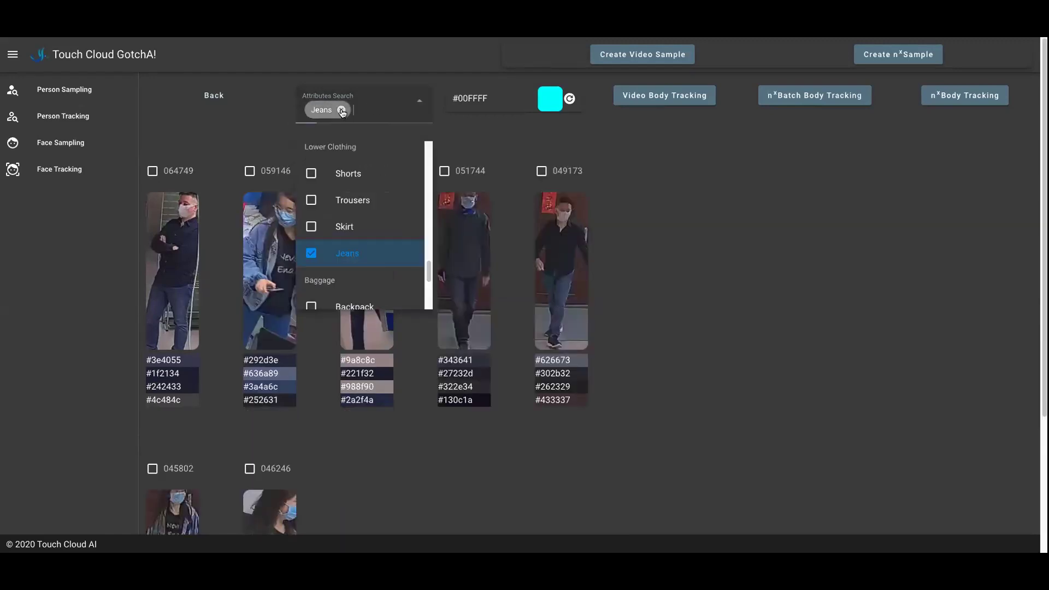
{"action": "left_click", "coordinate": [343, 110]}
{"action": "left_click", "coordinate": [688, 193]}
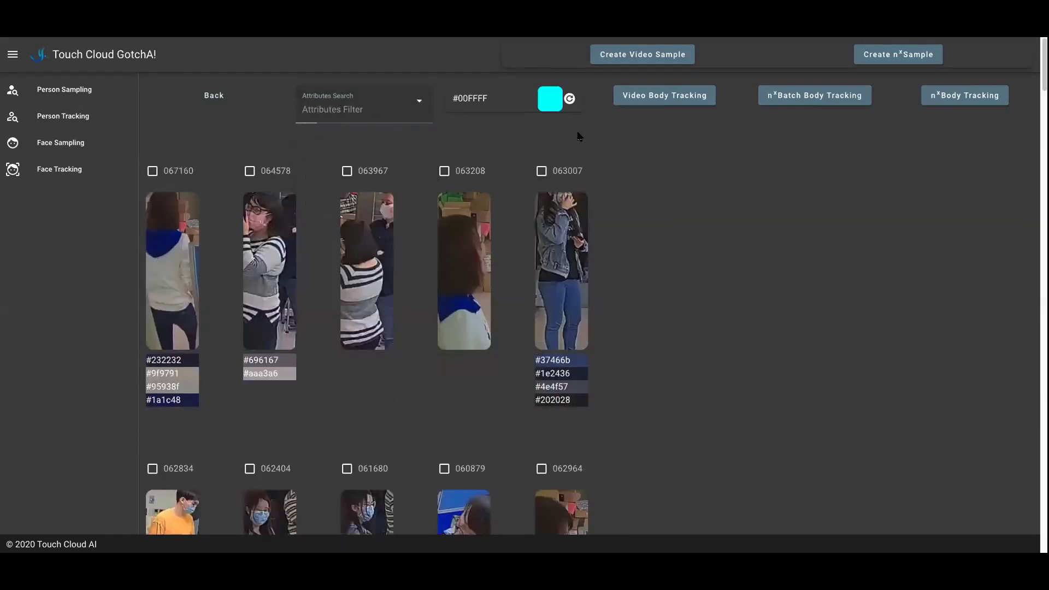
Step: Set the colour search for the sampled persons to the dark blue #3528B6
{"action": "left_click", "coordinate": [545, 106]}
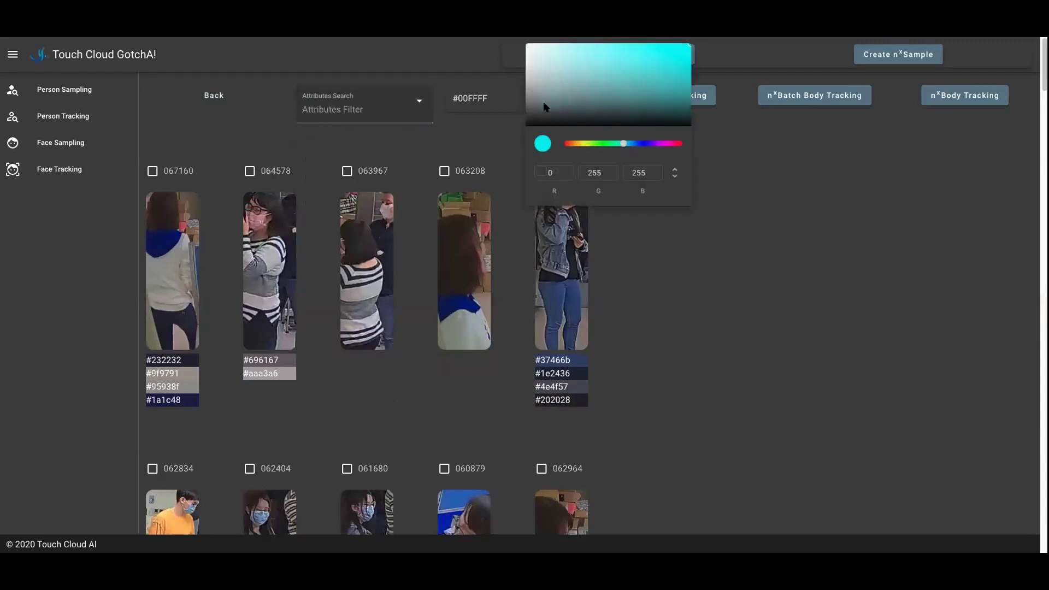
{"action": "left_click", "coordinate": [645, 144]}
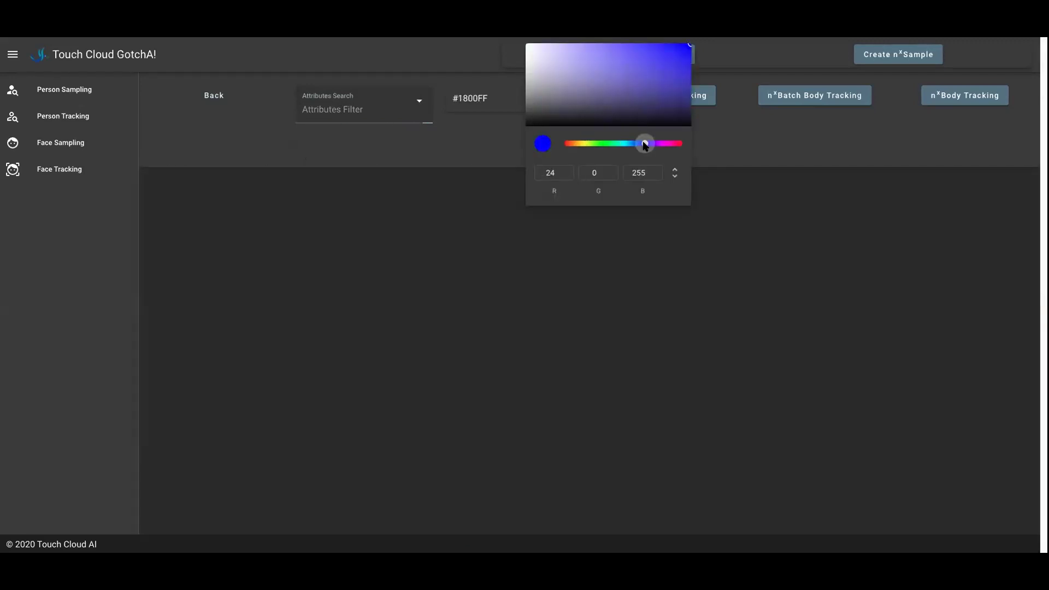
{"action": "mouse_move", "coordinate": [655, 67]}
{"action": "left_mouse_down"}
{"action": "mouse_move", "coordinate": [624, 82]}
{"action": "mouse_move", "coordinate": [617, 72]}
{"action": "mouse_move", "coordinate": [616, 96]}
{"action": "mouse_move", "coordinate": [585, 82]}
{"action": "mouse_move", "coordinate": [613, 71]}
{"action": "mouse_move", "coordinate": [590, 87]}
{"action": "mouse_move", "coordinate": [581, 77]}
{"action": "mouse_move", "coordinate": [616, 74]}
{"action": "mouse_move", "coordinate": [599, 87]}
{"action": "mouse_move", "coordinate": [584, 85]}
{"action": "mouse_move", "coordinate": [593, 73]}
{"action": "mouse_move", "coordinate": [581, 78]}
{"action": "mouse_move", "coordinate": [638, 59]}
{"action": "mouse_move", "coordinate": [639, 74]}
{"action": "mouse_move", "coordinate": [654, 69]}
{"action": "left_mouse_up"}
{"action": "left_click", "coordinate": [772, 269]}
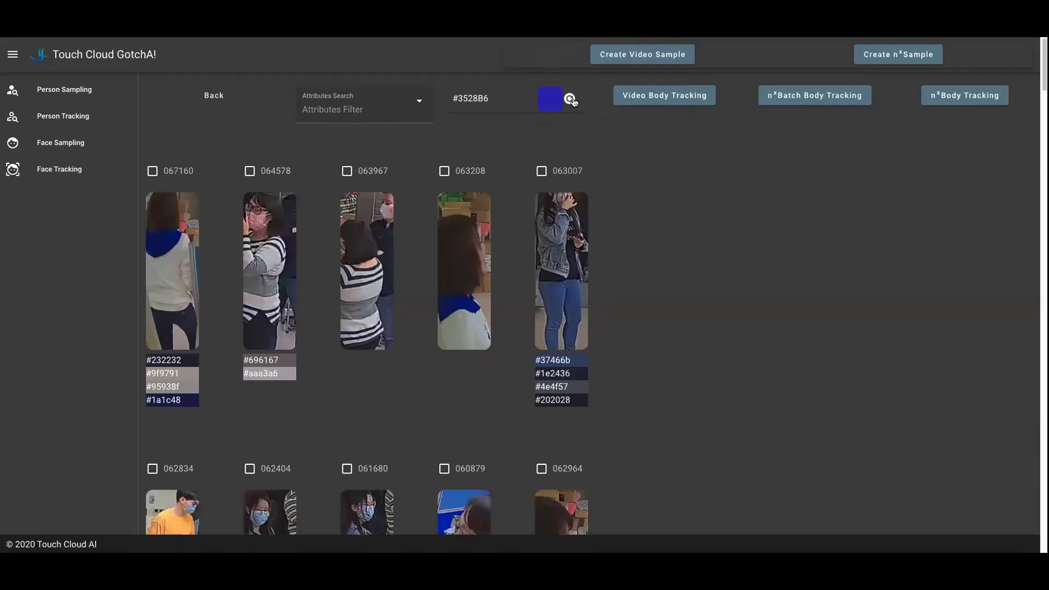
Step: Select the person samples 062834 (orange T-shirt) and 046859 (striped shirt and shorts)
{"action": "scroll", "coordinate": [688, 223], "scroll_direction": "down", "scroll_amount": 5}
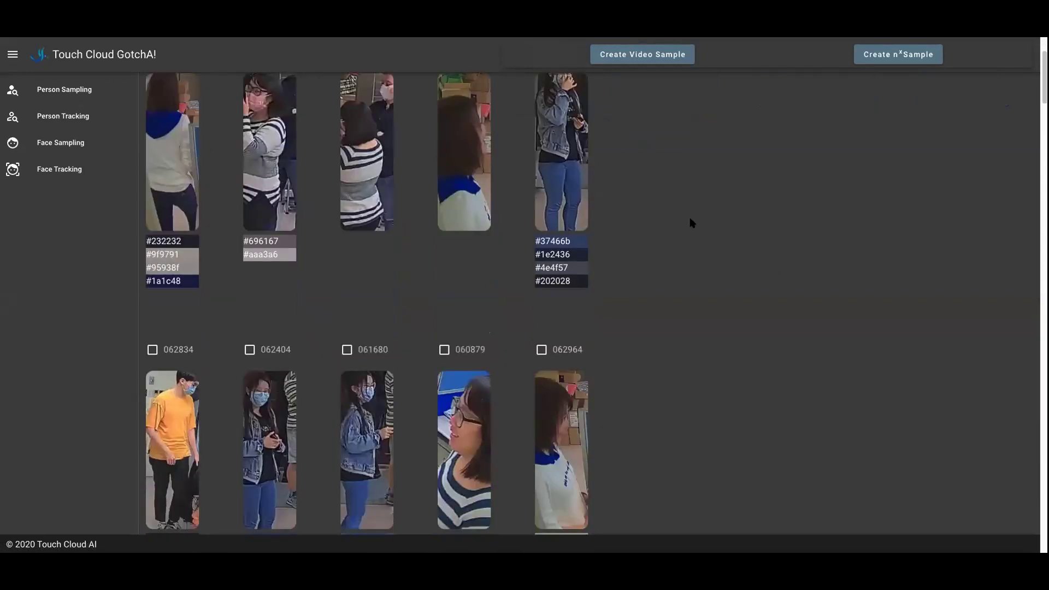
{"action": "left_click", "coordinate": [171, 181]}
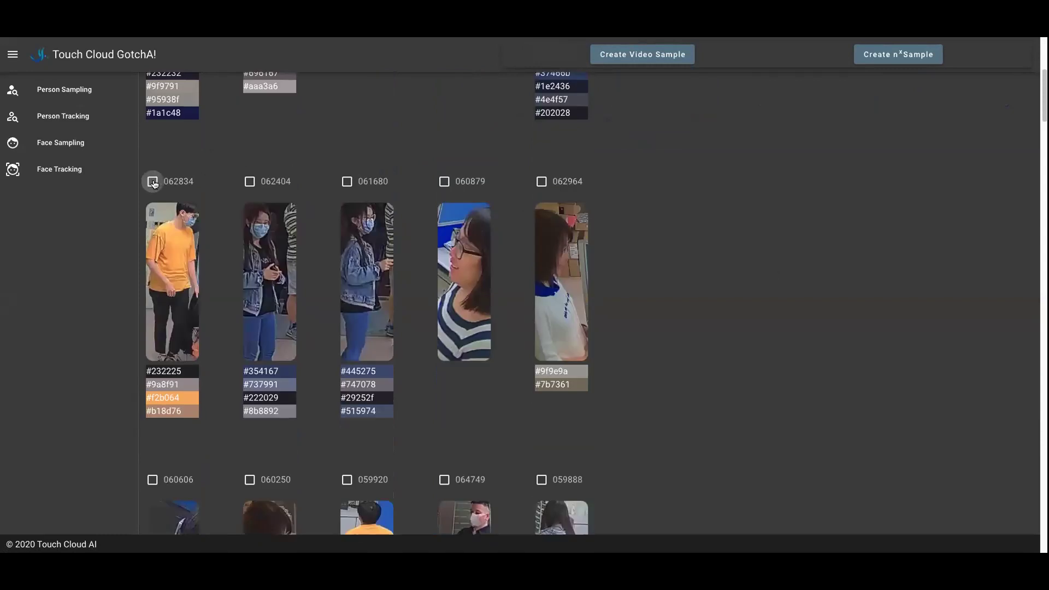
{"action": "scroll", "coordinate": [229, 206], "scroll_direction": "down", "scroll_amount": 3}
{"action": "scroll", "coordinate": [229, 206], "scroll_direction": "down", "scroll_amount": 12}
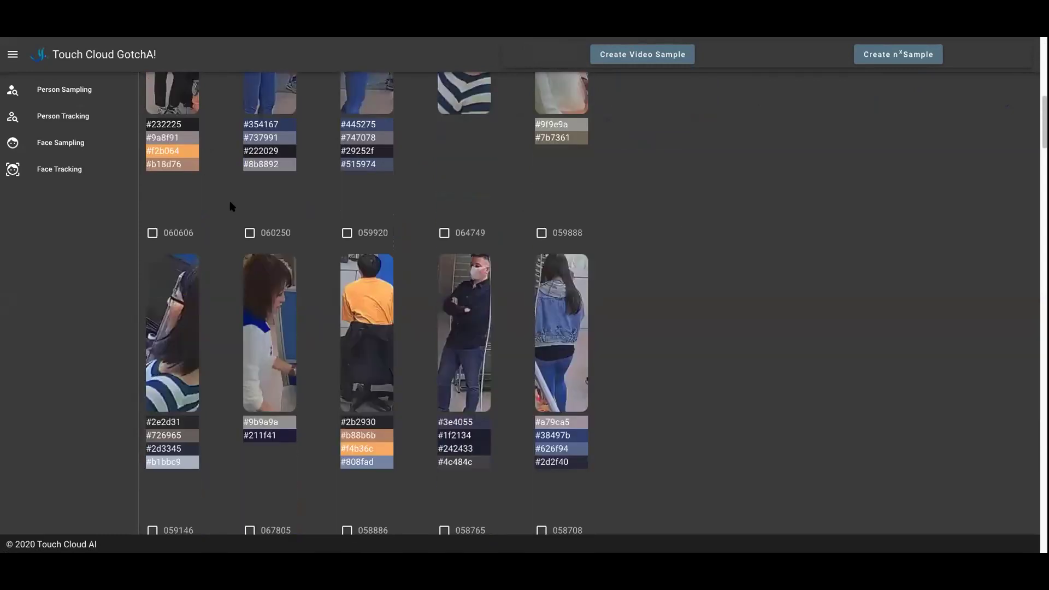
{"action": "scroll", "coordinate": [230, 206], "scroll_direction": "down", "scroll_amount": 1}
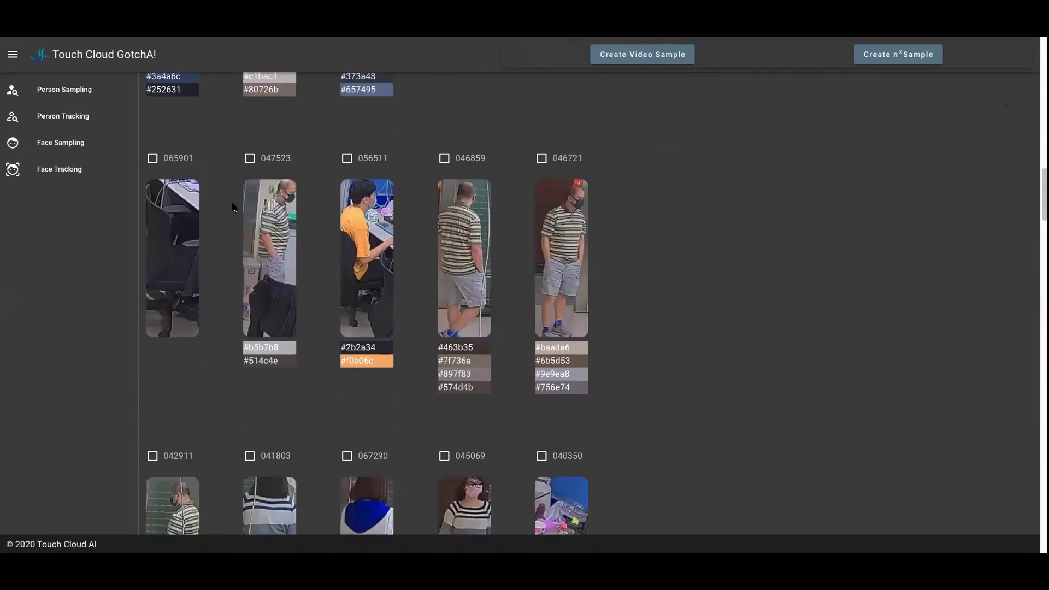
{"action": "left_click", "coordinate": [444, 158]}
Step: Set up a Video Body Tracking job for the selected persons with Mask_tracking.MOV as the video file
{"action": "scroll", "coordinate": [673, 221], "scroll_direction": "up", "scroll_amount": 5}
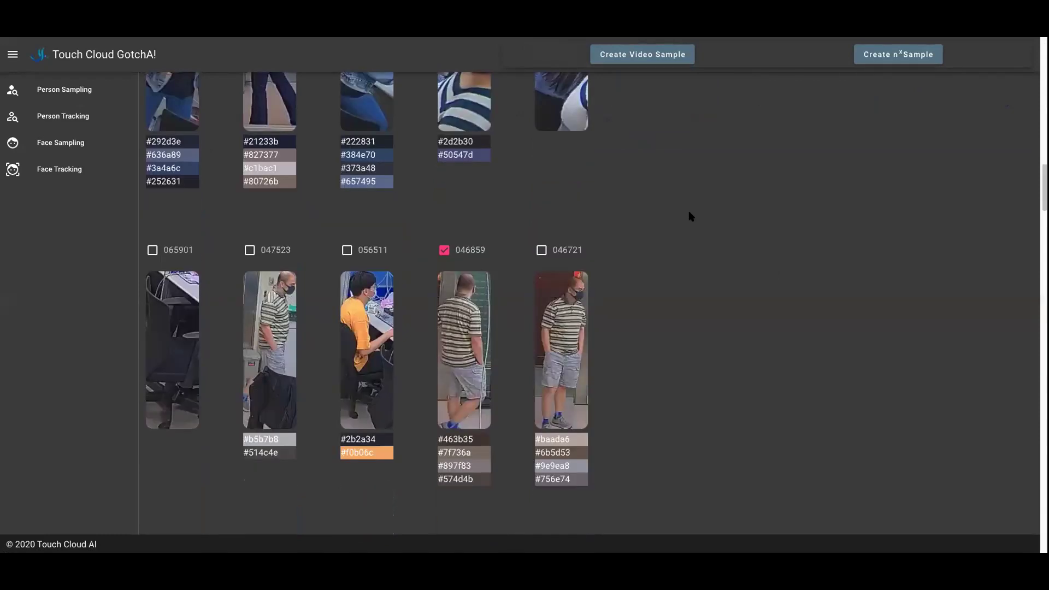
{"action": "scroll", "coordinate": [722, 214], "scroll_direction": "up", "scroll_amount": 10}
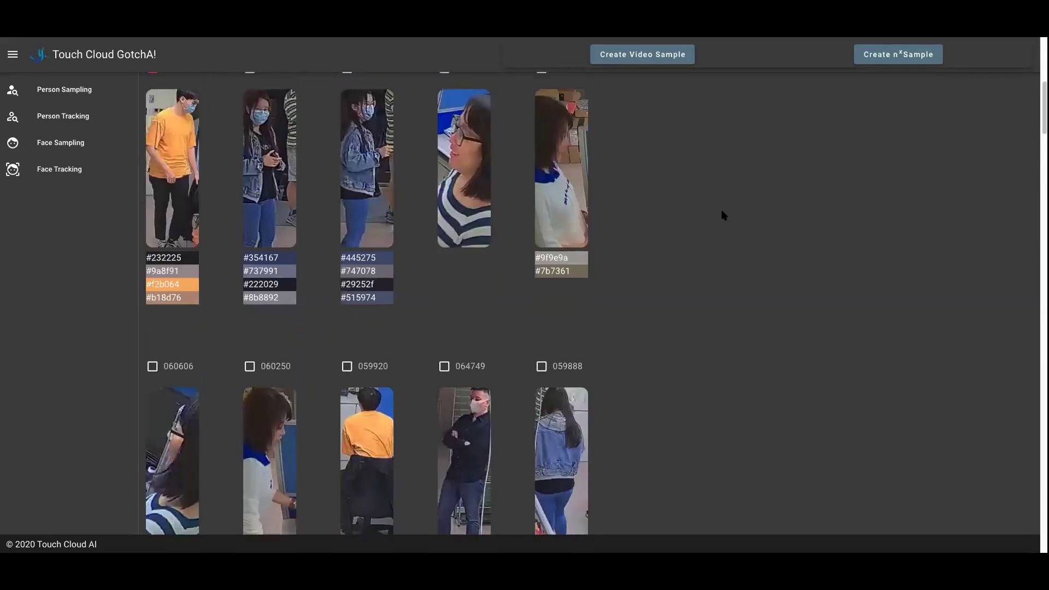
{"action": "left_click", "coordinate": [651, 96]}
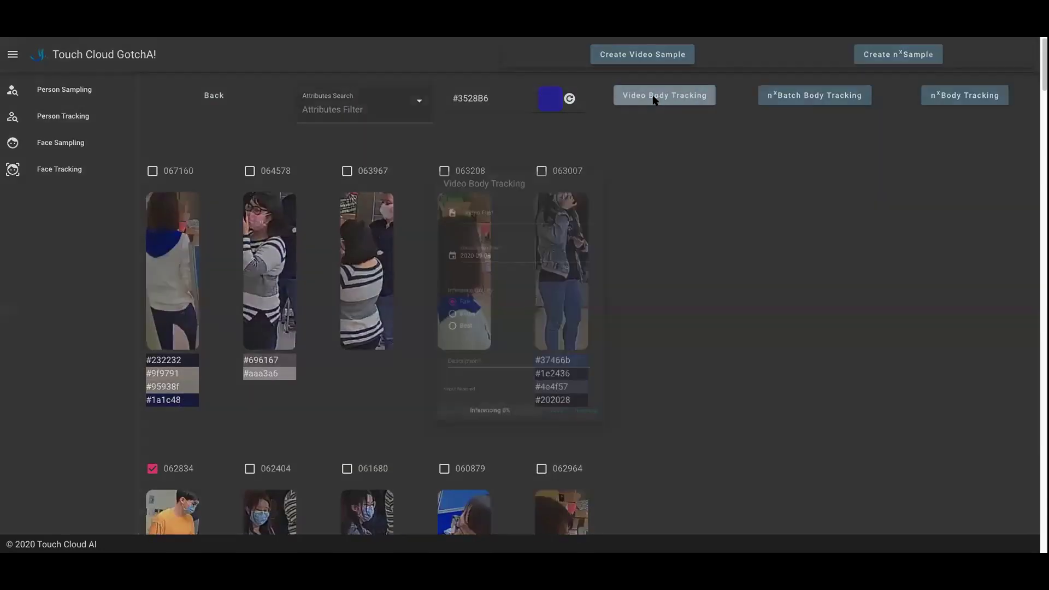
{"action": "left_click", "coordinate": [528, 170]}
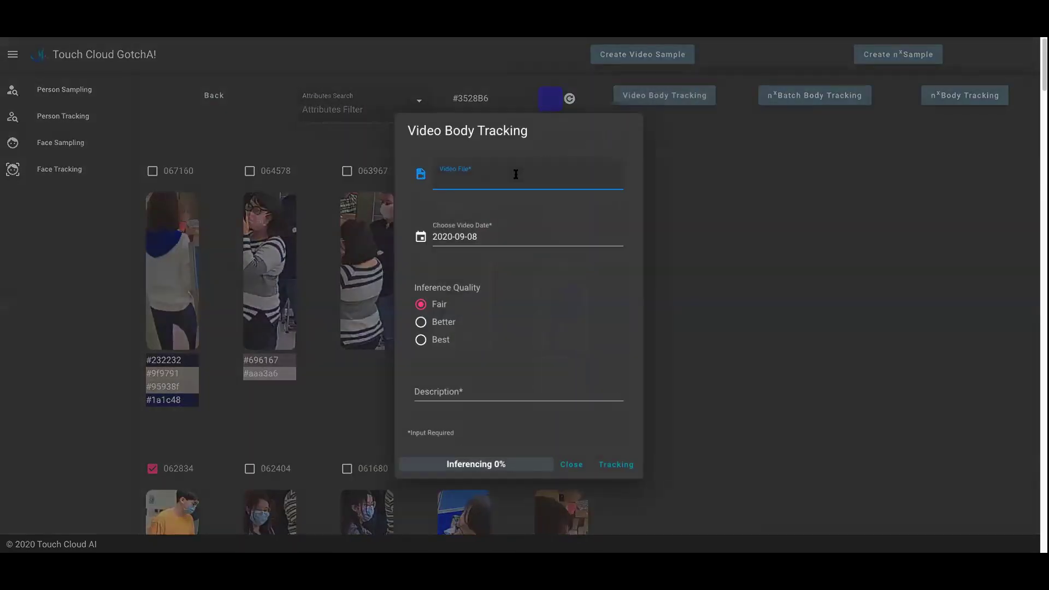
{"action": "scroll", "coordinate": [461, 143], "scroll_direction": "down", "scroll_amount": 10}
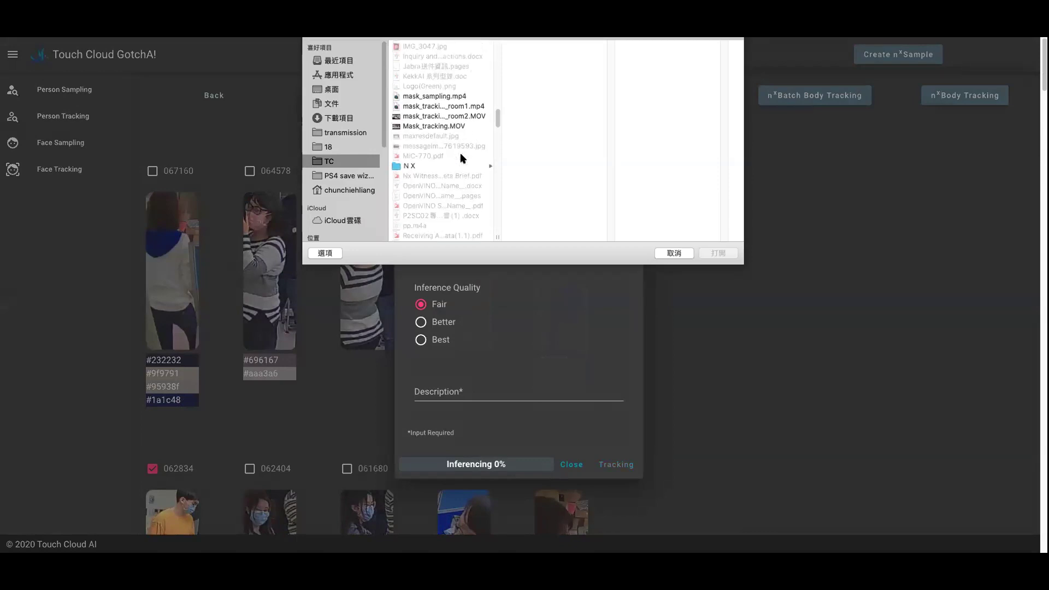
{"action": "left_click", "coordinate": [438, 126]}
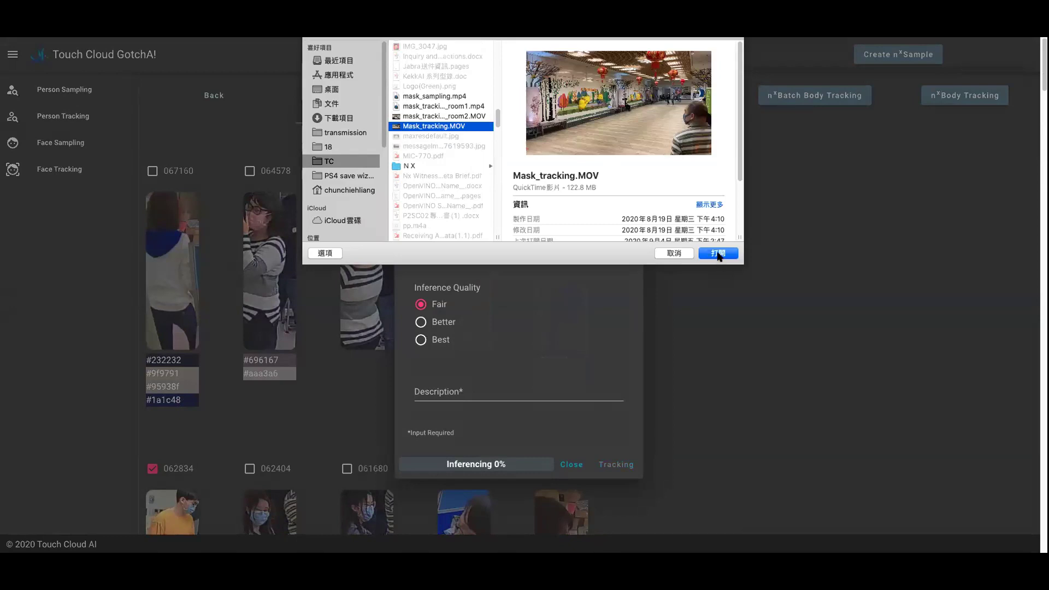
{"action": "left_click", "coordinate": [718, 254]}
Step: Describe the tracking job as video_0908 and start the tracking
{"action": "left_click", "coordinate": [470, 389]}
{"action": "type", "text": "video_0908"}
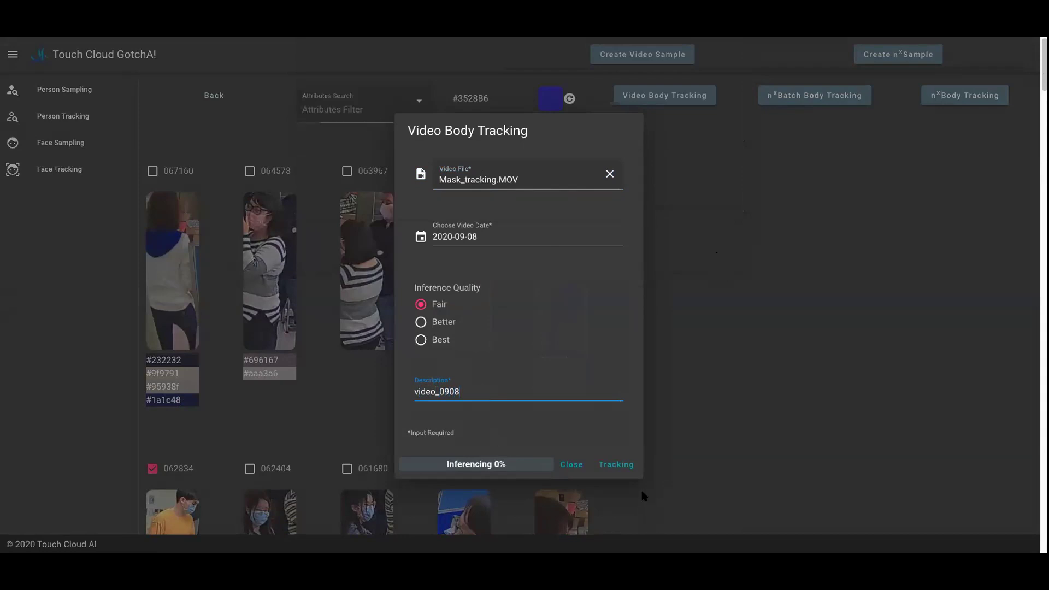
{"action": "left_click", "coordinate": [607, 468]}
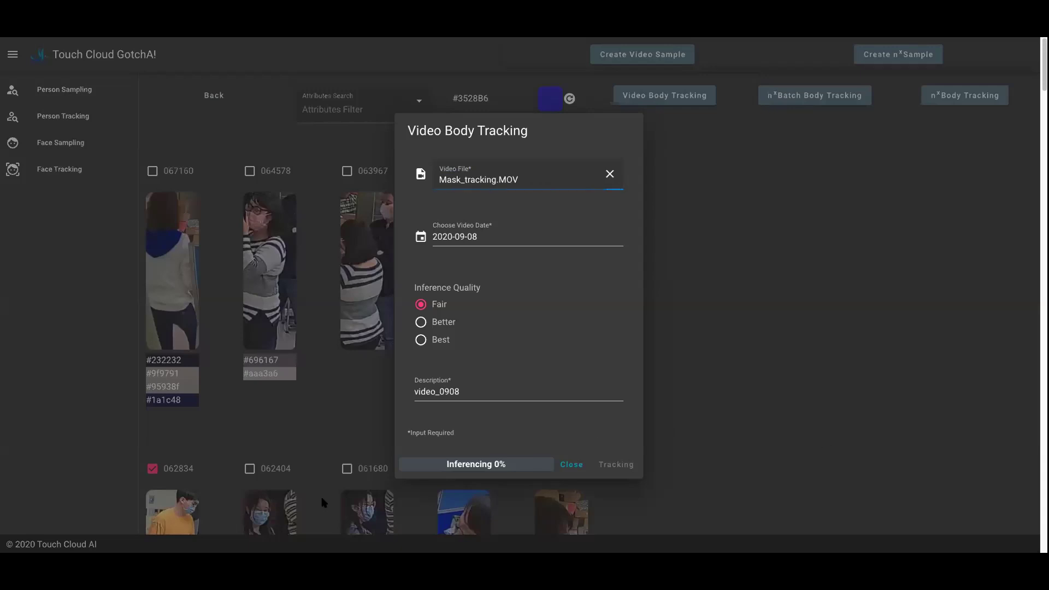
{"action": "mouse_move", "coordinate": [524, 550]}
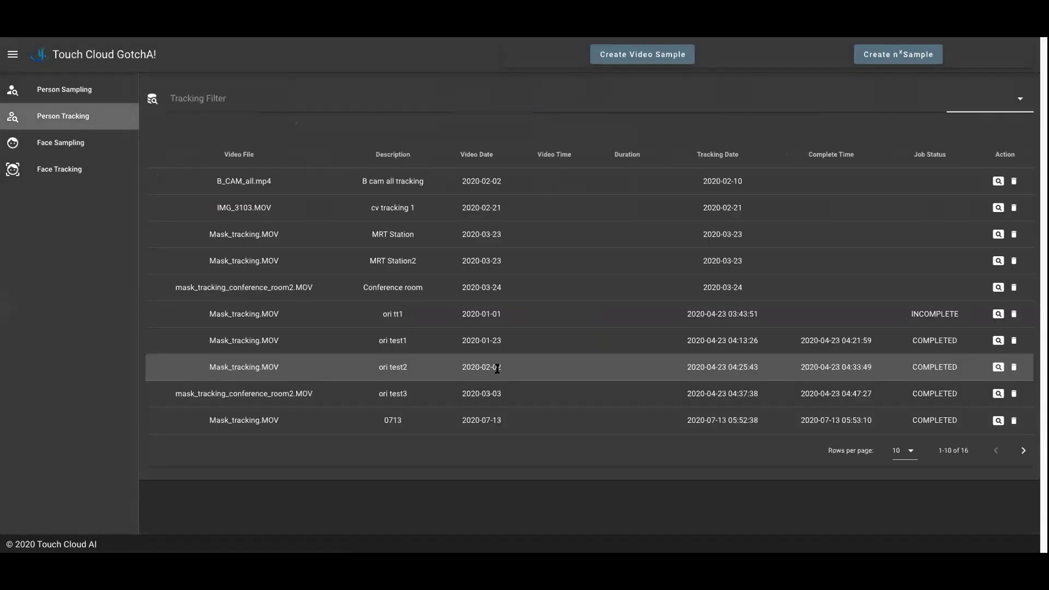
Step: Open the results of the video_0908 tracking job and look over the result images for both tracked persons
{"action": "left_click", "coordinate": [1022, 457]}
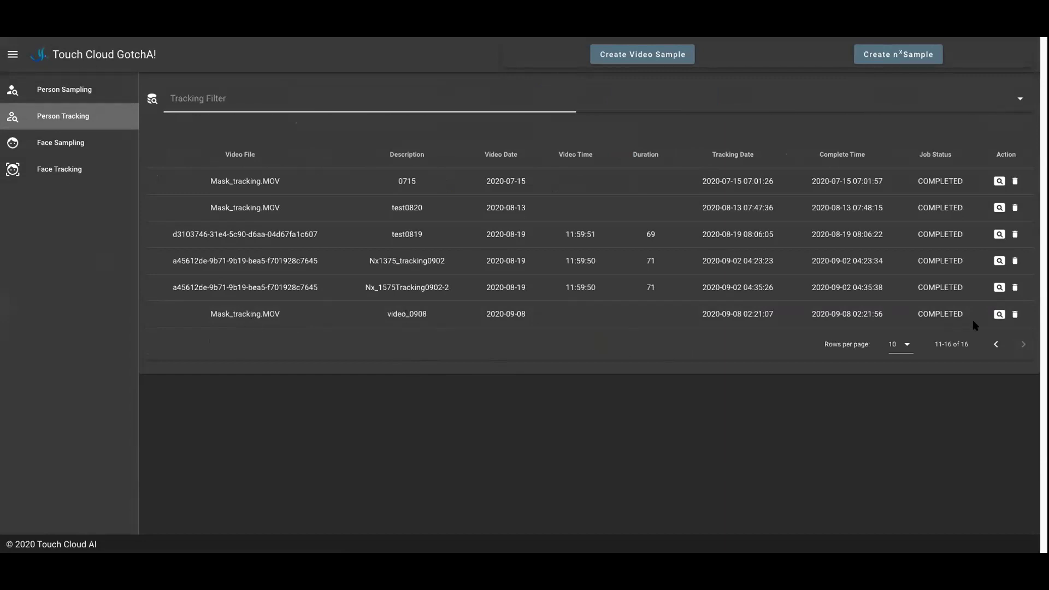
{"action": "left_click", "coordinate": [999, 316]}
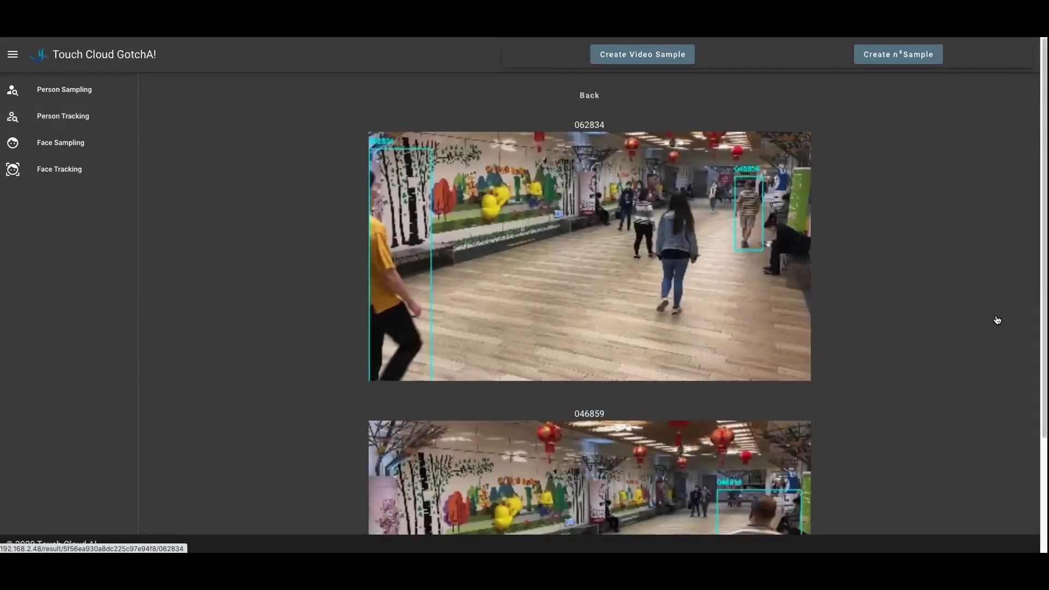
{"action": "scroll", "coordinate": [926, 313], "scroll_direction": "down", "scroll_amount": 3}
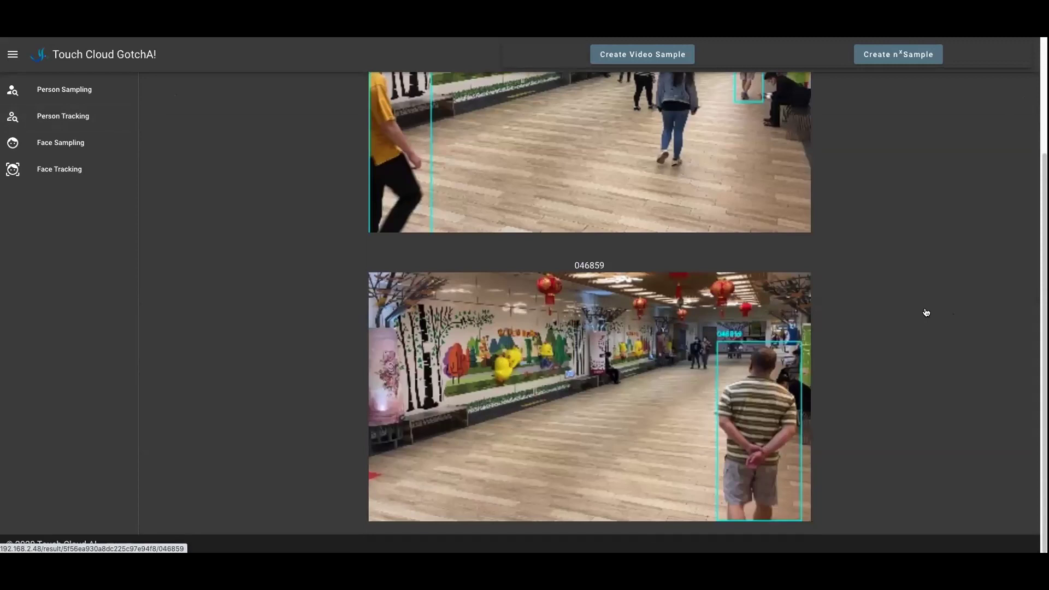
{"action": "scroll", "coordinate": [926, 312], "scroll_direction": "up", "scroll_amount": 3}
{"action": "scroll", "coordinate": [929, 306], "scroll_direction": "down", "scroll_amount": 1}
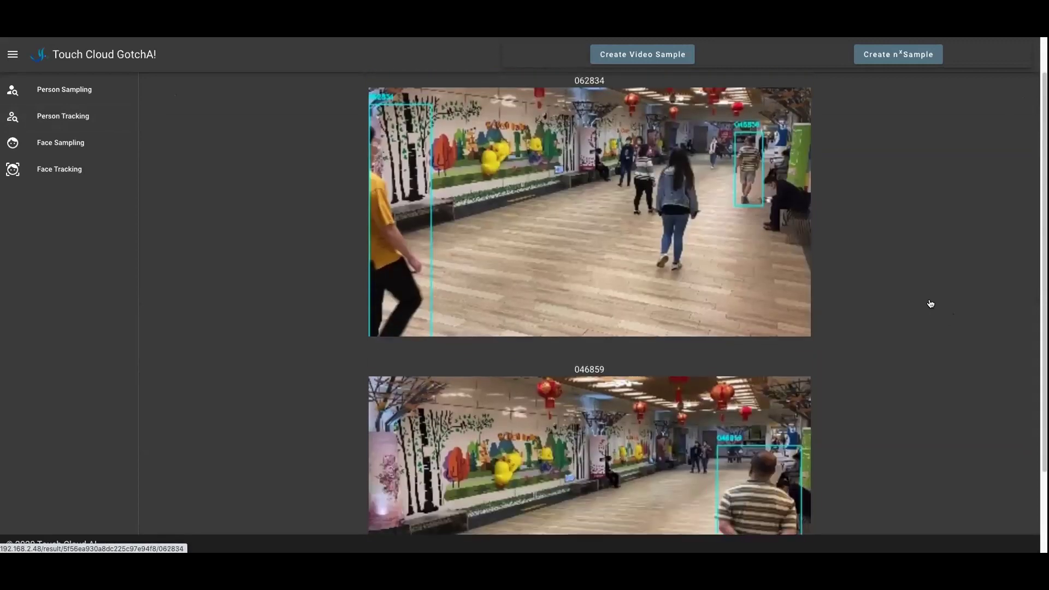
{"action": "scroll", "coordinate": [930, 303], "scroll_direction": "down", "scroll_amount": 1}
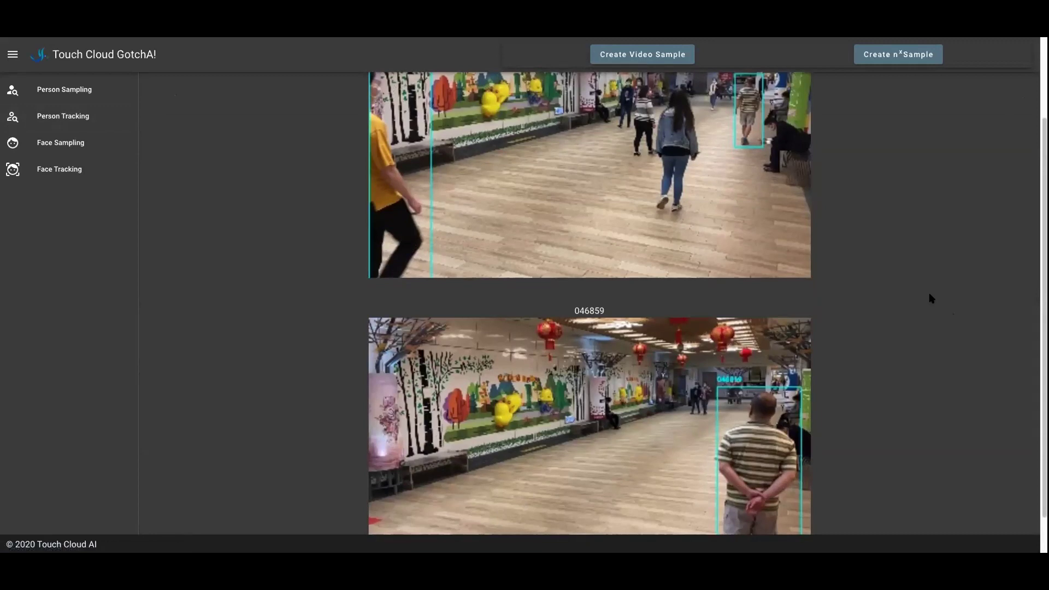
{"action": "scroll", "coordinate": [775, 386], "scroll_direction": "up", "scroll_amount": 2}
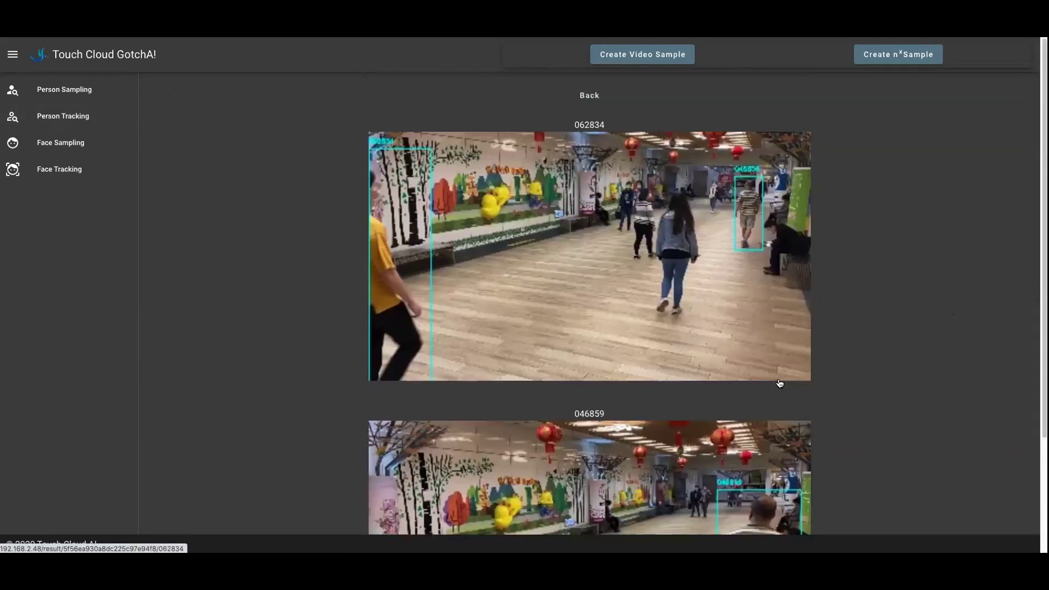
Step: Review the tracked frames of person 062834 and return to the overview of the job's results
{"action": "left_click", "coordinate": [566, 251]}
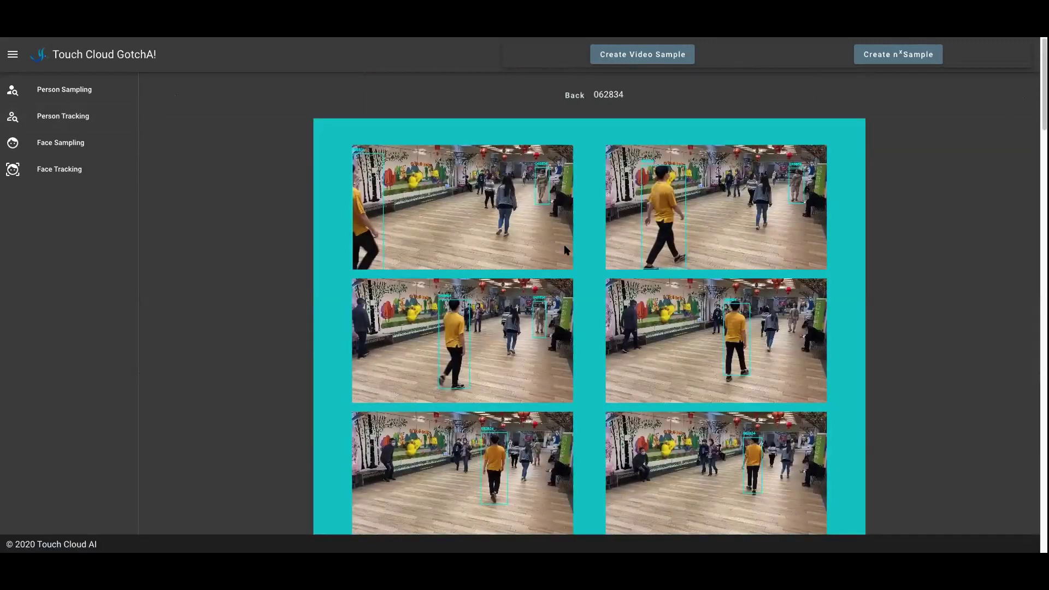
{"action": "scroll", "coordinate": [564, 249], "scroll_direction": "down", "scroll_amount": 1}
{"action": "scroll", "coordinate": [566, 250], "scroll_direction": "down", "scroll_amount": 4}
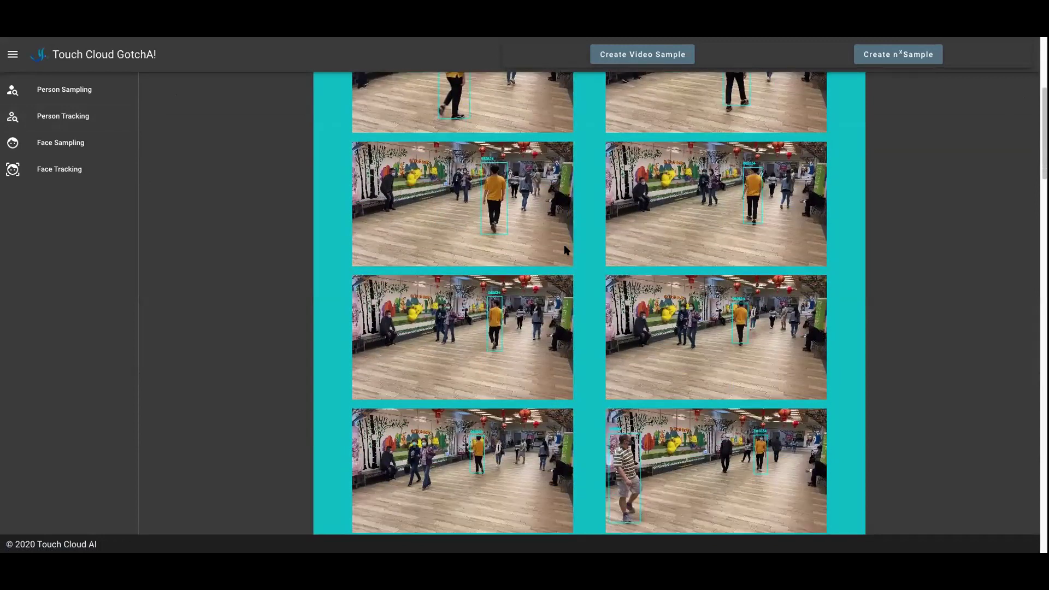
{"action": "scroll", "coordinate": [564, 250], "scroll_direction": "up", "scroll_amount": 2}
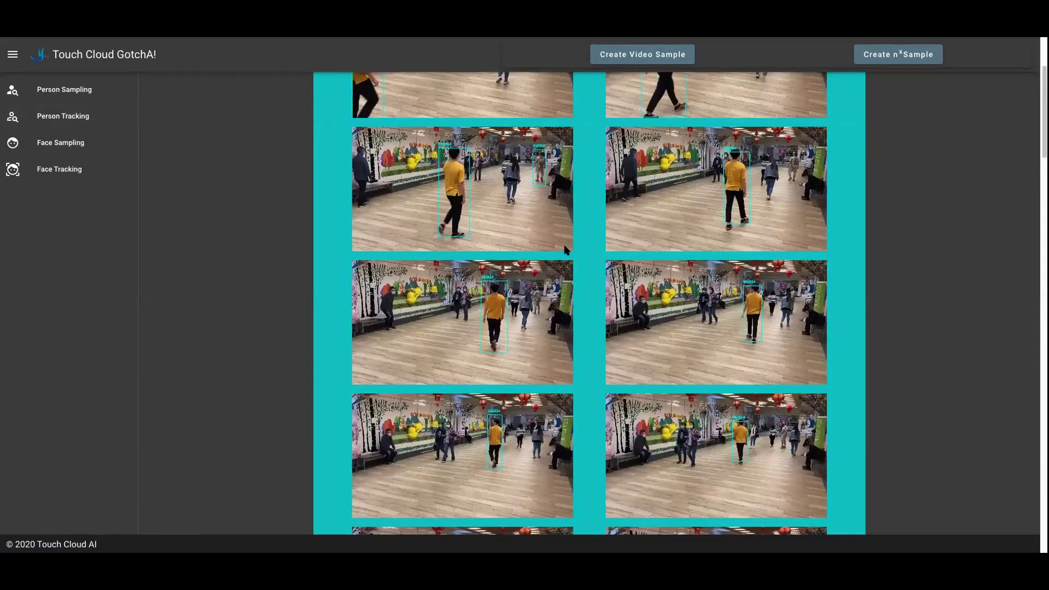
{"action": "scroll", "coordinate": [564, 250], "scroll_direction": "up", "scroll_amount": 3}
{"action": "left_click", "coordinate": [571, 94]}
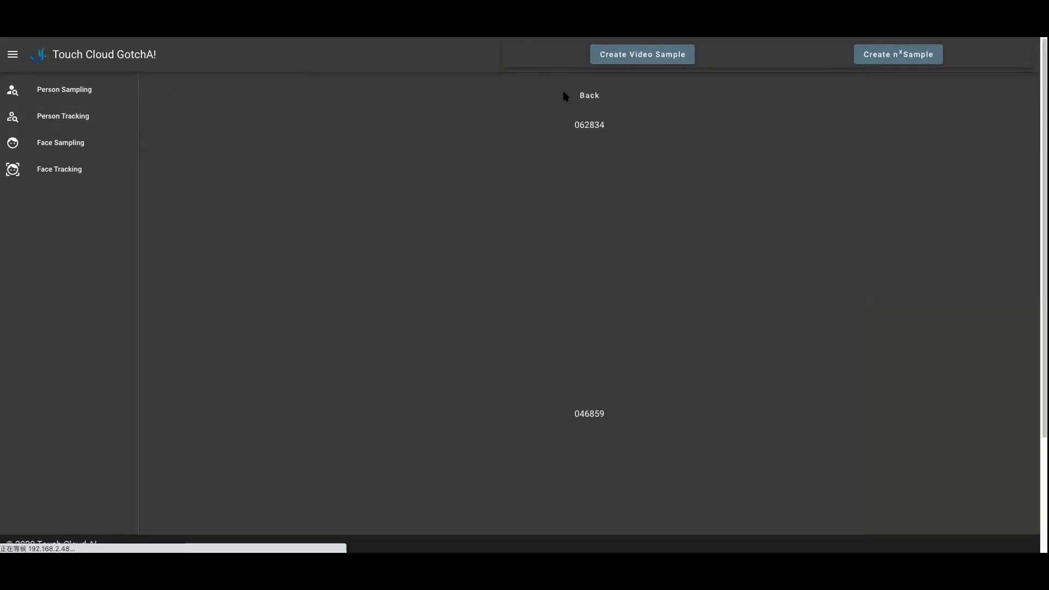
Step: Open the result of person 046859 and review the tracked frames
{"action": "scroll", "coordinate": [569, 228], "scroll_direction": "down", "scroll_amount": 3}
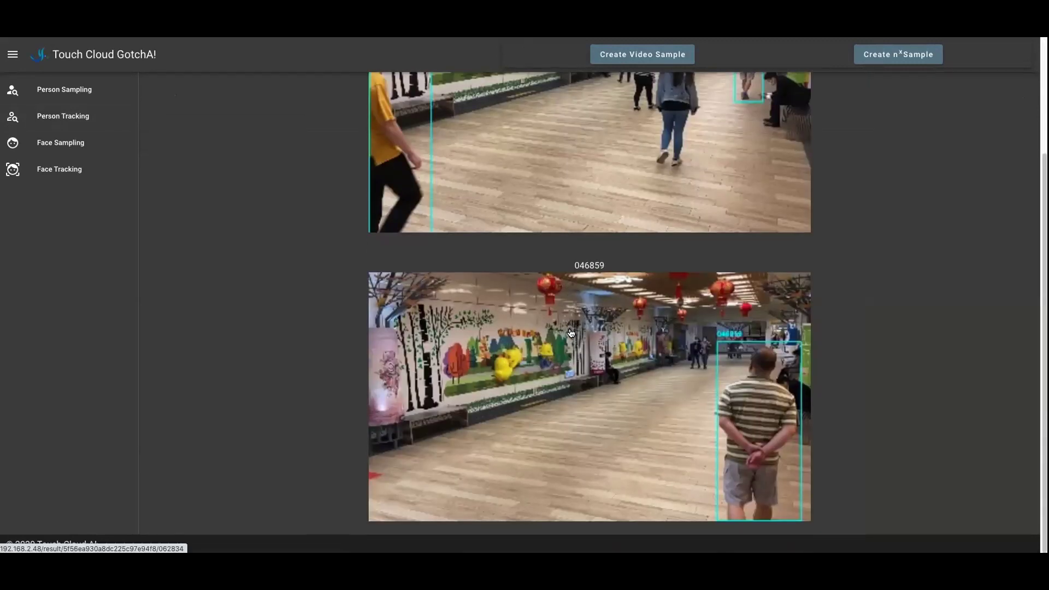
{"action": "left_click", "coordinate": [566, 317]}
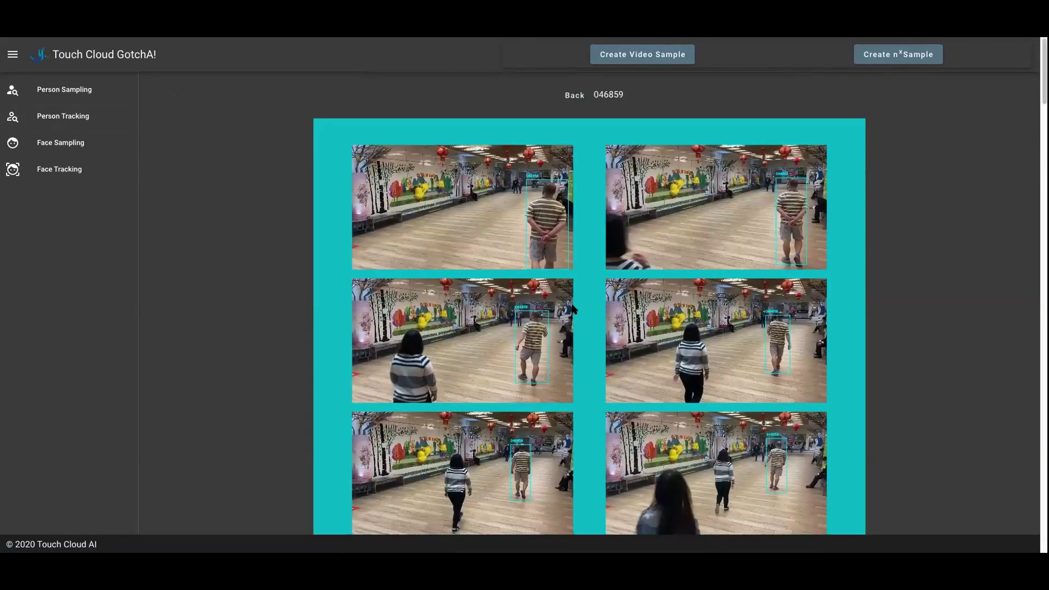
{"action": "scroll", "coordinate": [568, 312], "scroll_direction": "down", "scroll_amount": 2}
{"action": "scroll", "coordinate": [572, 302], "scroll_direction": "down", "scroll_amount": 8}
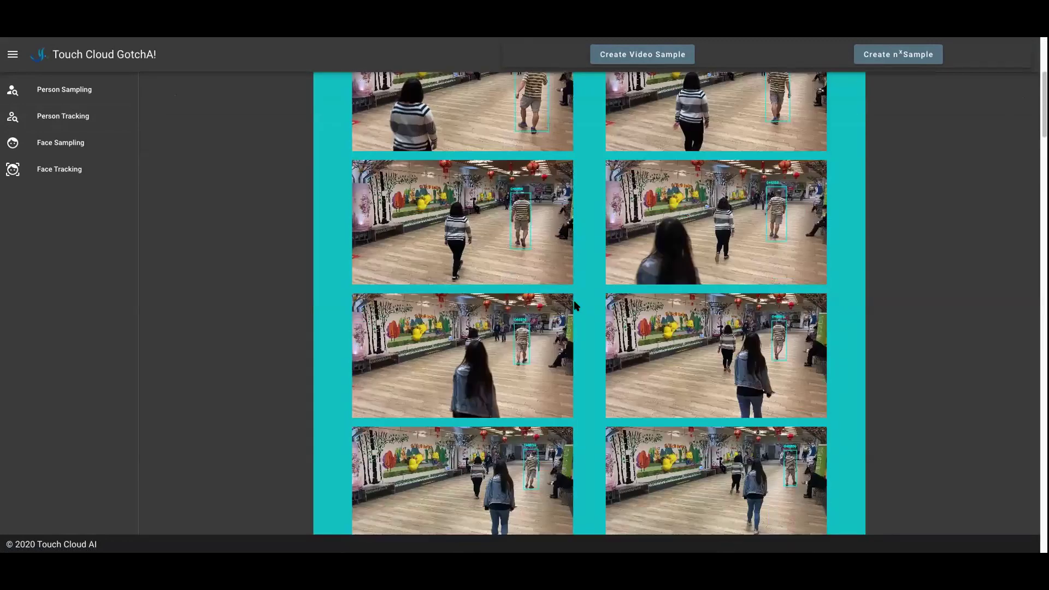
{"action": "scroll", "coordinate": [595, 339], "scroll_direction": "down", "scroll_amount": 10}
{"action": "scroll", "coordinate": [597, 335], "scroll_direction": "up", "scroll_amount": 8}
{"action": "scroll", "coordinate": [595, 335], "scroll_direction": "up", "scroll_amount": 10}
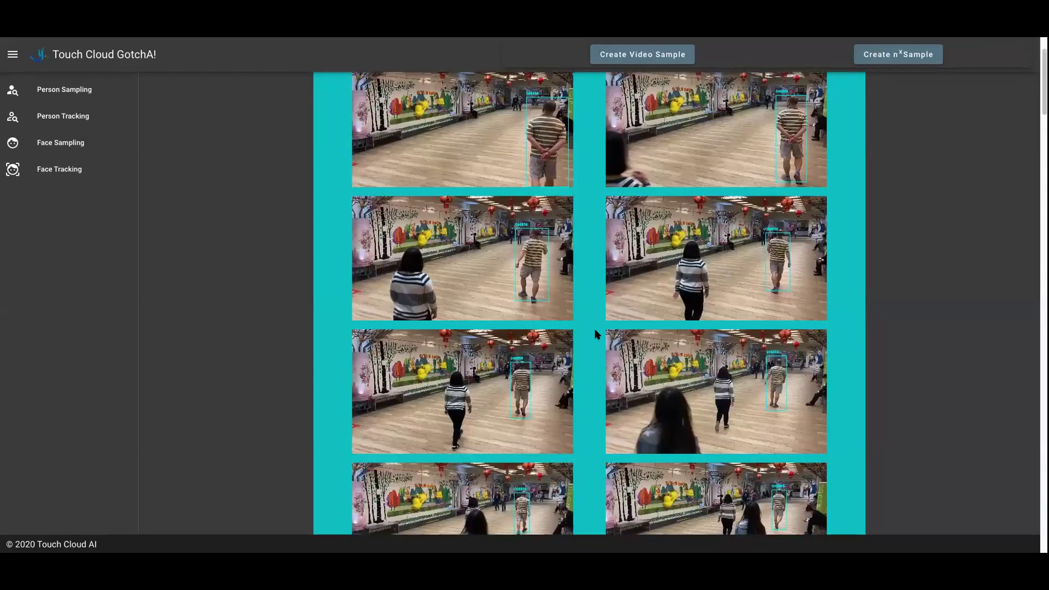